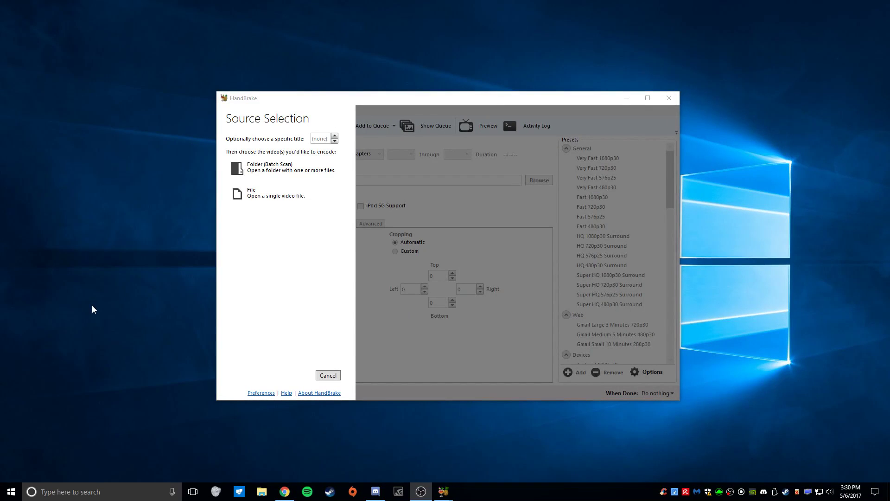
- Cancel the Source Selection panel, leaving HandBrake's main window open with no source loaded
left_click(244, 274)
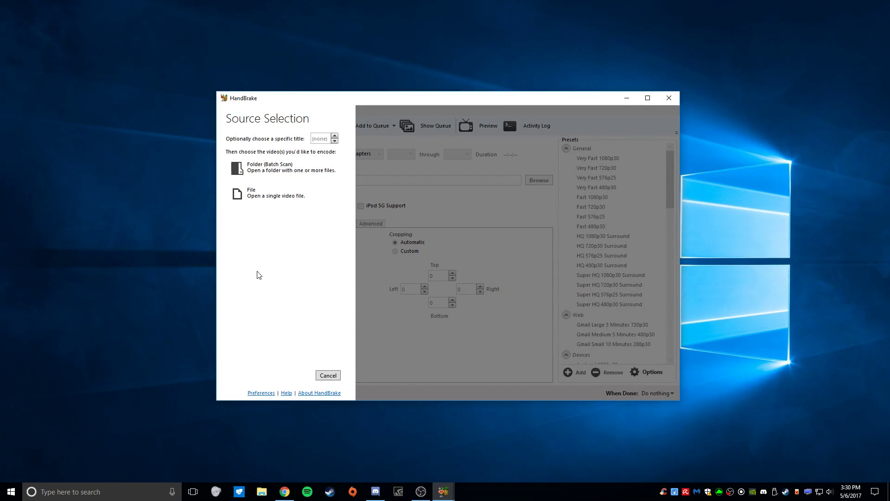
left_click(325, 393)
left_click(329, 375)
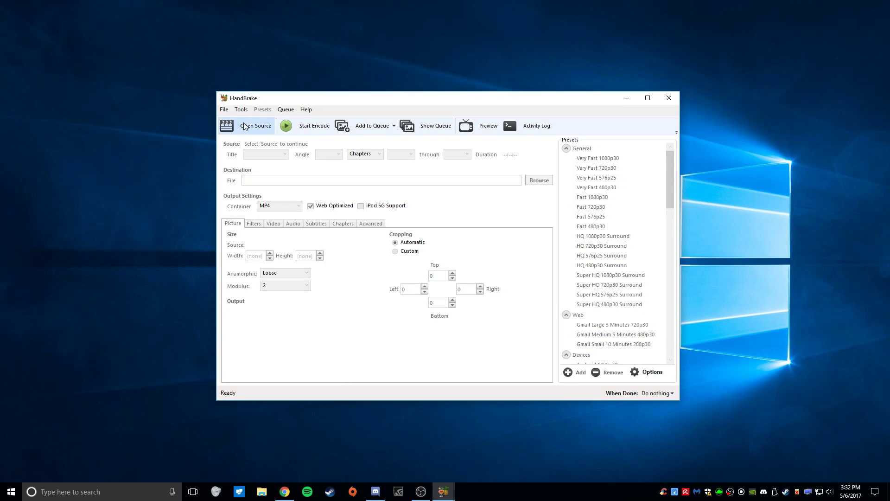
- Confirm CSGO Clutches Part 1 is 403 MB in Properties, then load it as the source
left_click(245, 126)
left_click(271, 198)
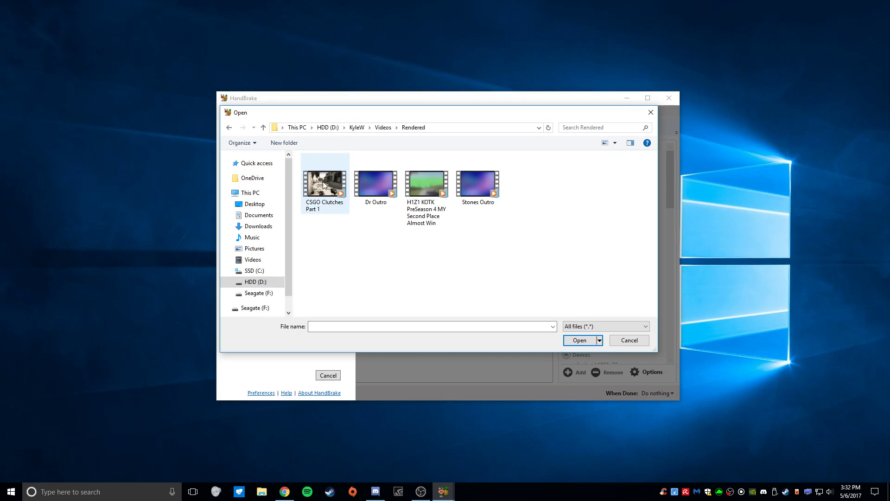
left_click(325, 184)
right_click(326, 184)
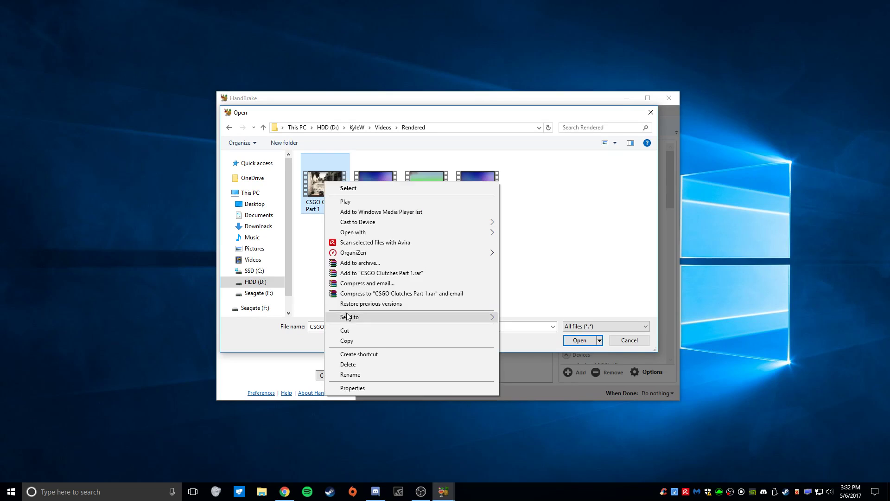
left_click(362, 391)
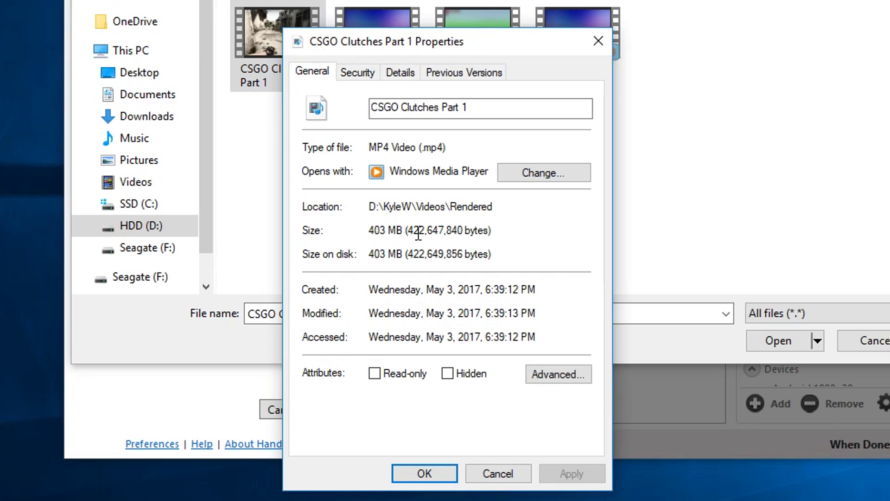
key("Escape")
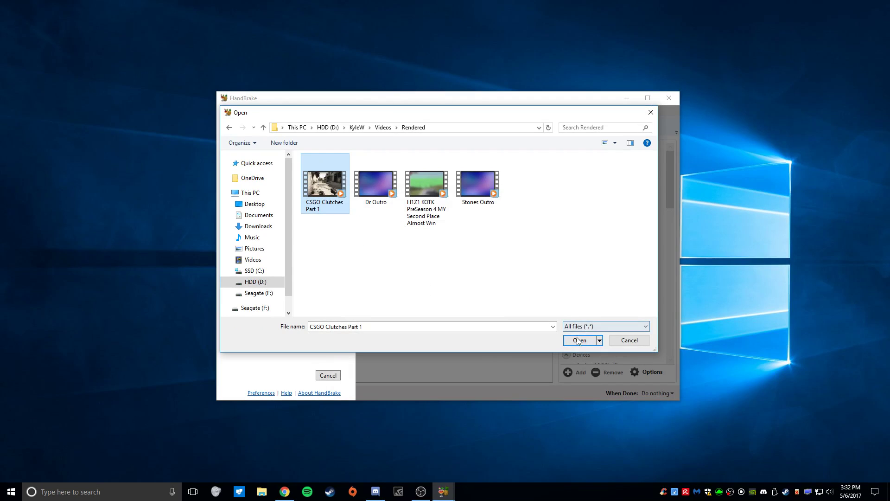
left_click(579, 341)
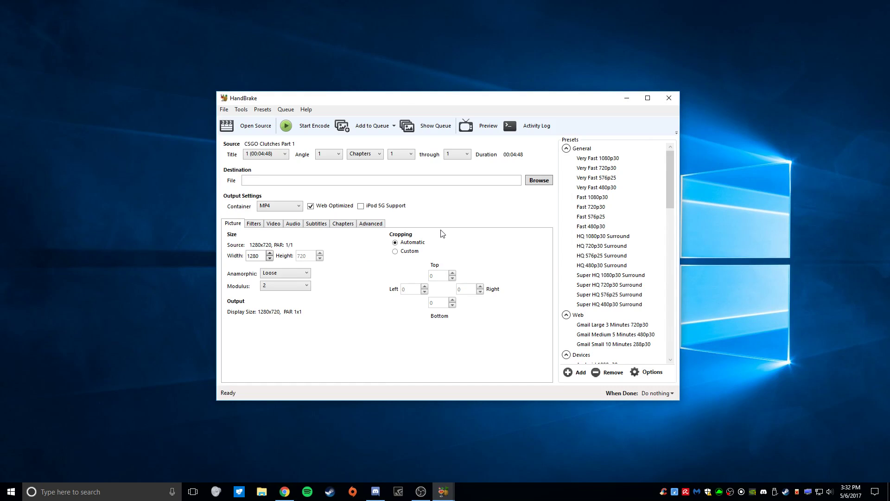
- Start a new preset under Presets and name it 'Youtube'
scroll(616, 316, "down", 10)
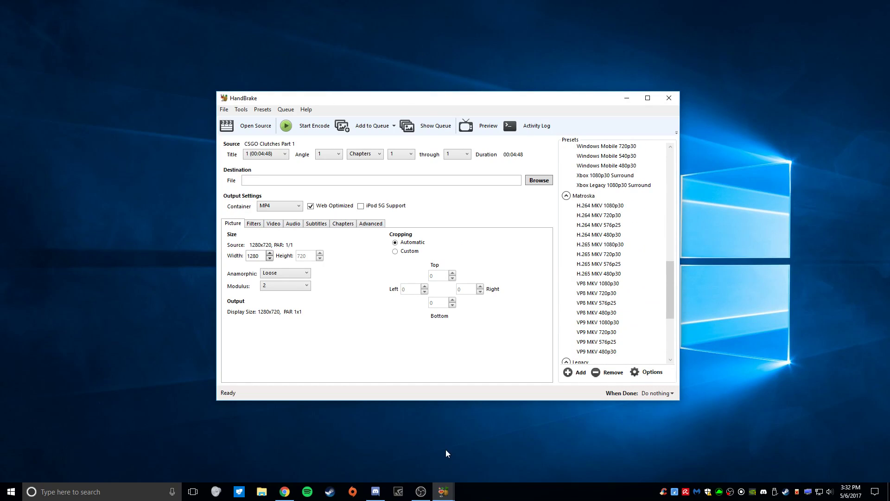
scroll(596, 316, "down", 5)
left_click(578, 373)
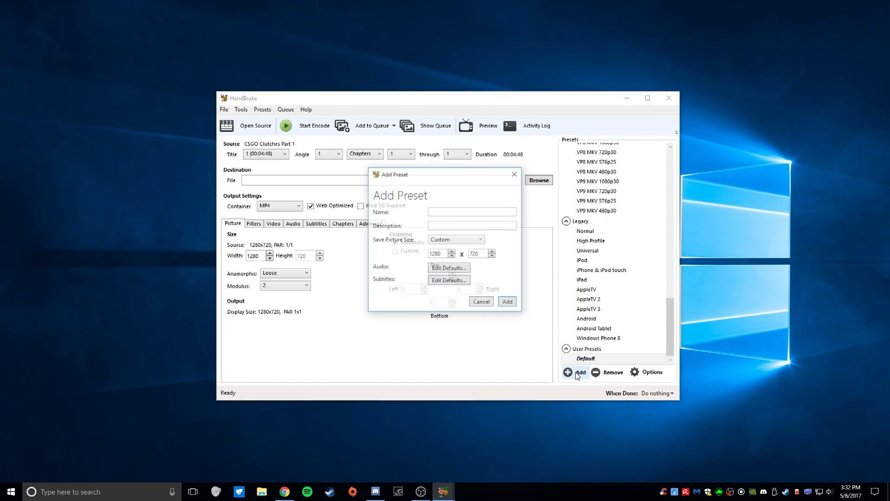
left_click(453, 213)
type("Y")
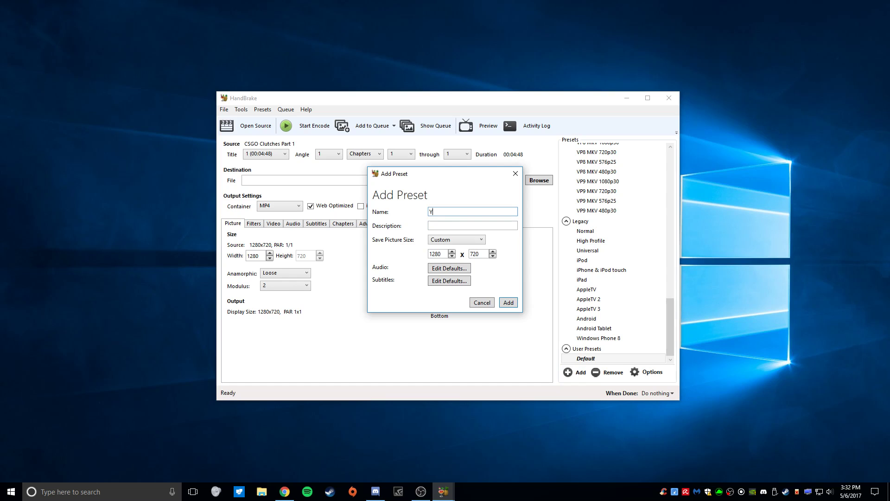
type("outube")
- Keep the preset's 1280 x 720 picture size and save its reviewed audio defaults
double_click(435, 254)
left_click(481, 254)
left_click(467, 269)
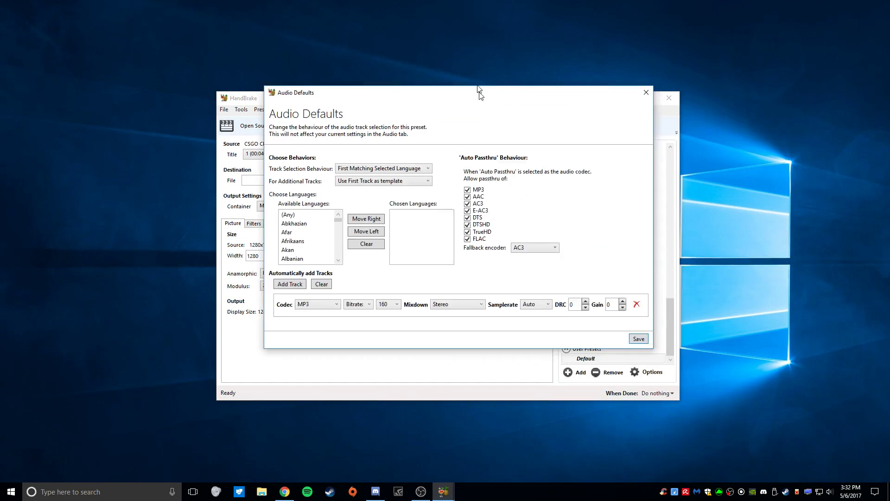
left_click_drag(480, 89, 496, 122)
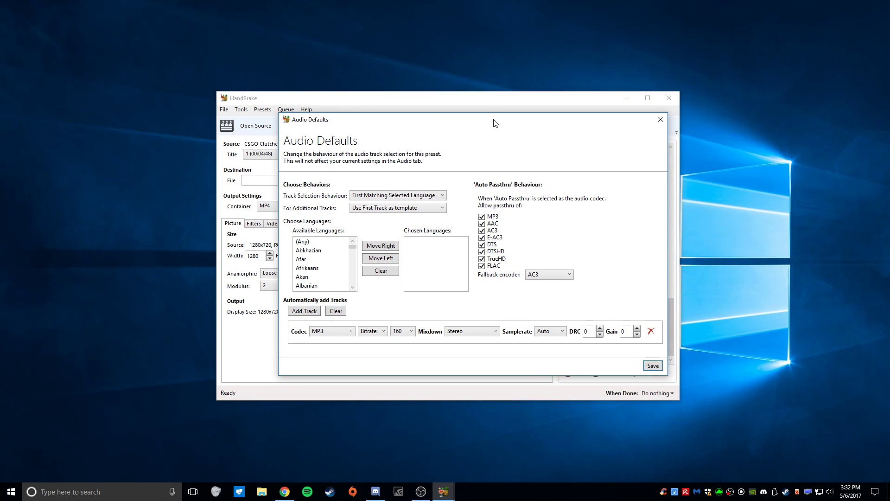
left_click(653, 366)
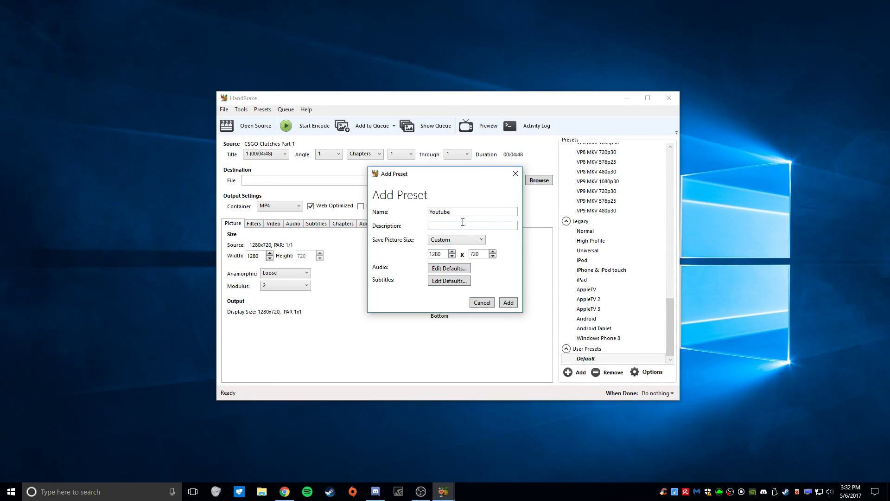
- Add and apply the Youtube preset, switch to Fast 1080p30, then browse for the output destination
left_click(508, 306)
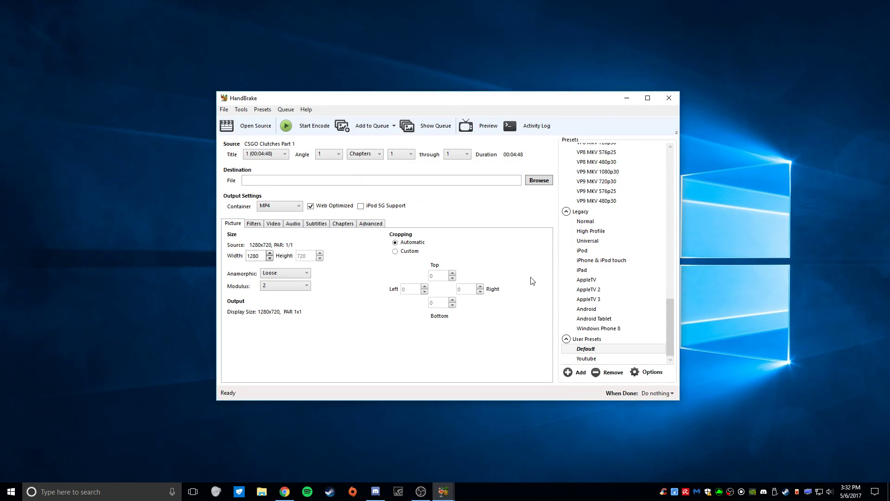
left_click(598, 358)
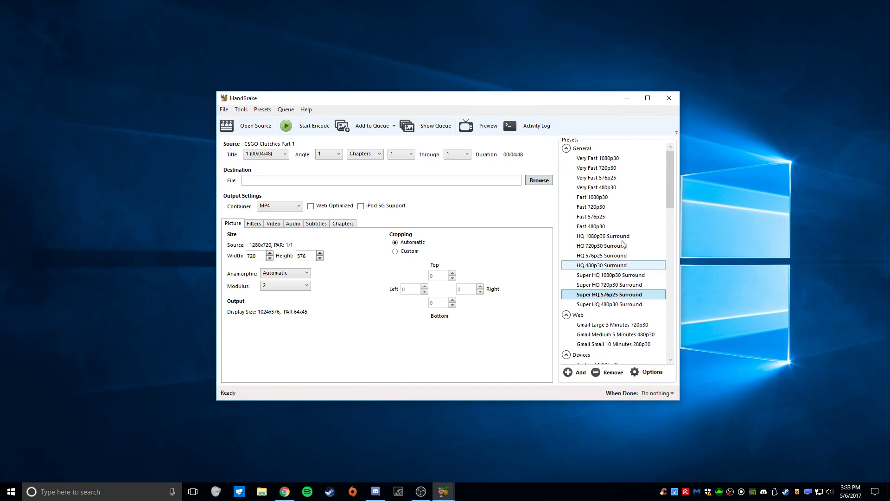
left_click(629, 198)
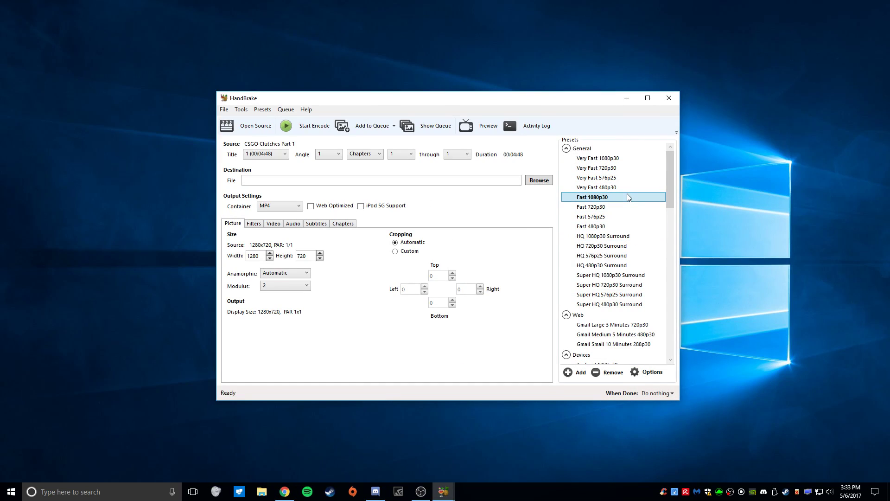
scroll(612, 325, "down", 20)
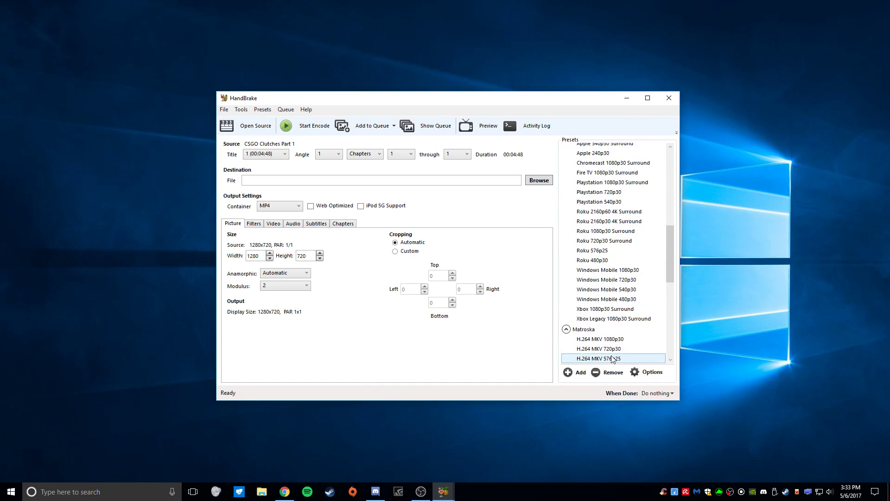
scroll(605, 352, "up", 15)
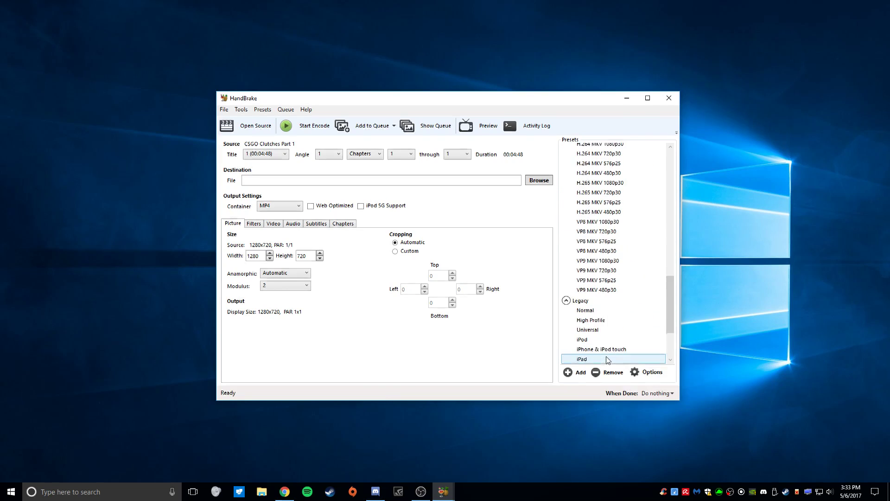
scroll(605, 348, "up", 3)
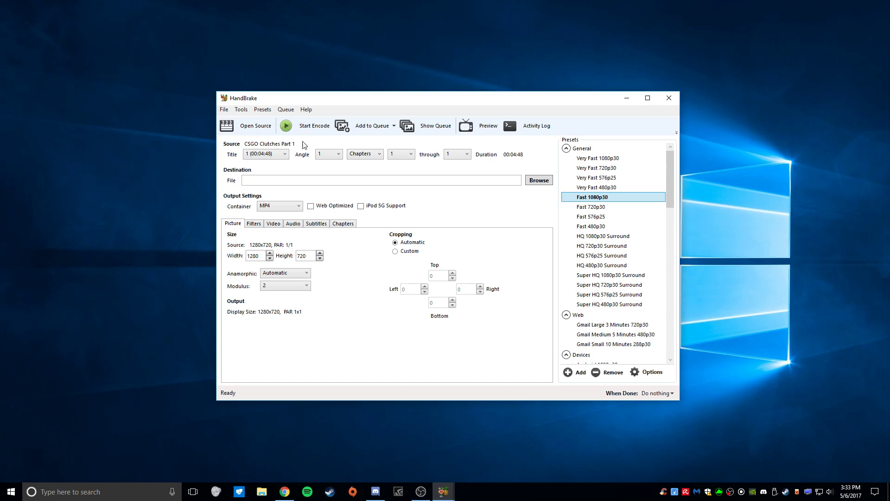
left_click(243, 180)
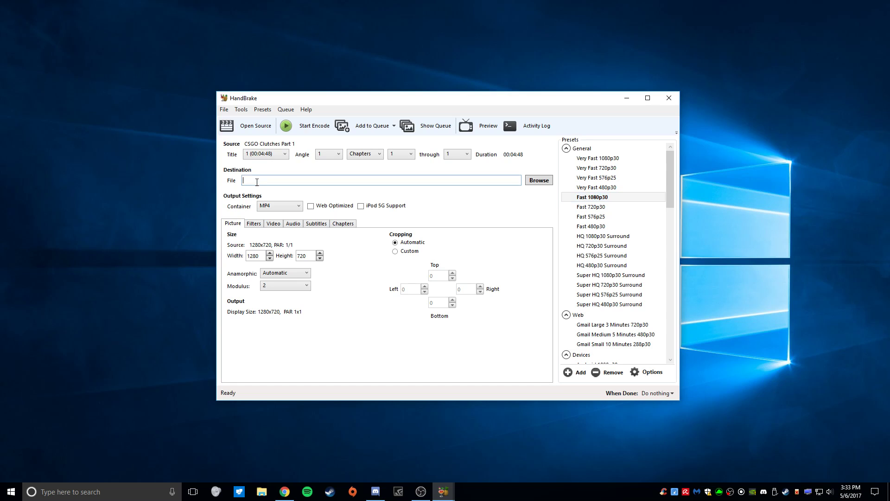
left_click(546, 180)
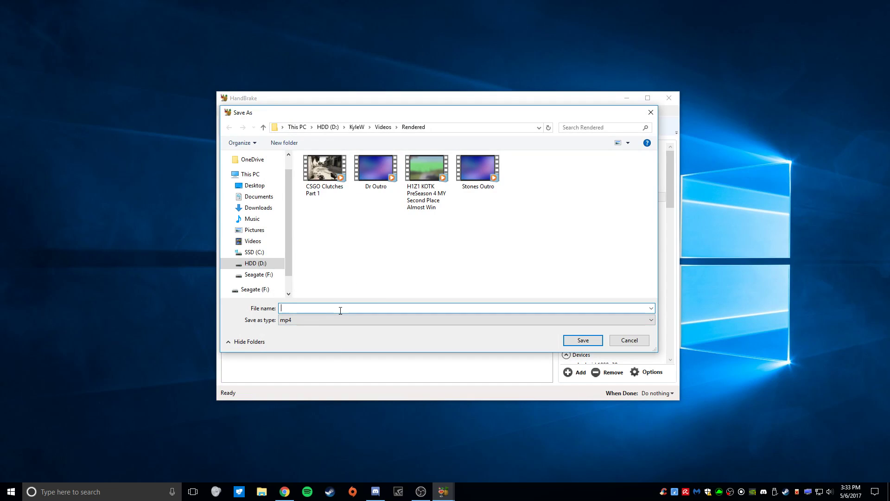
- Save the output as 'CSGO Cluthes Part 1 Handbrake.mp4' in Rendered videos and enable Web Optimized
type("CSG")
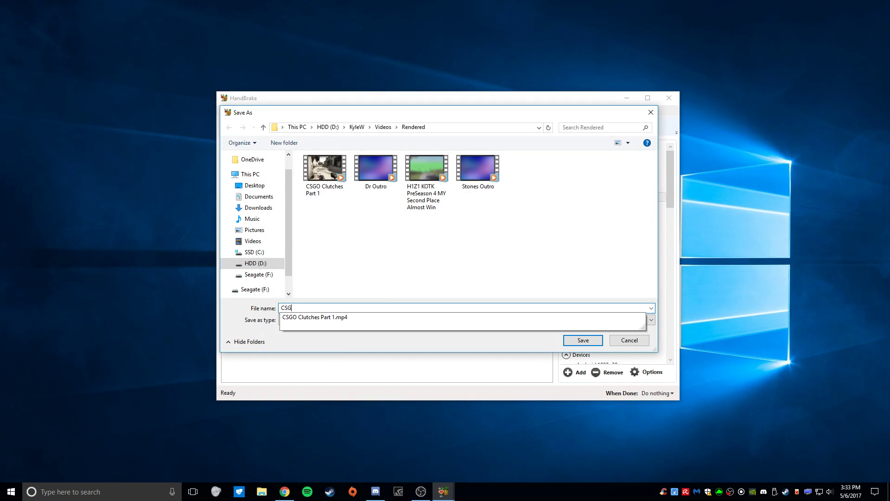
type("O Cluthes")
type(" Pa")
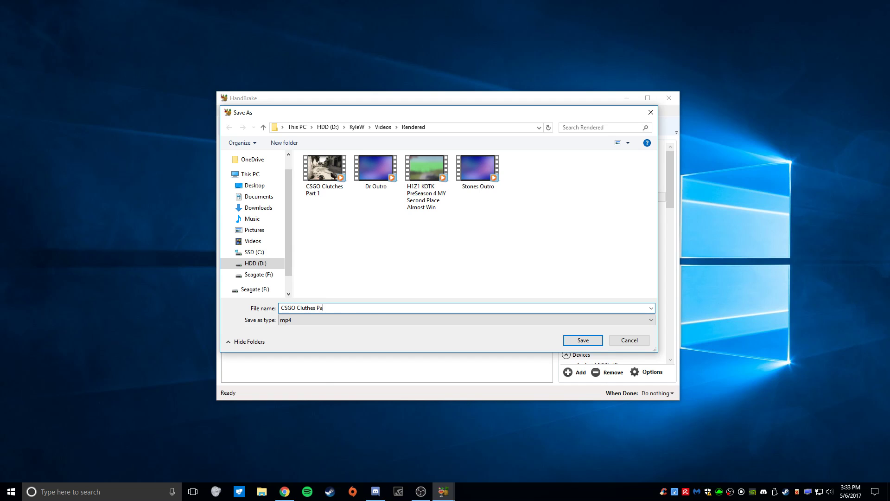
type("rt 1 Handbrake")
left_click(599, 341)
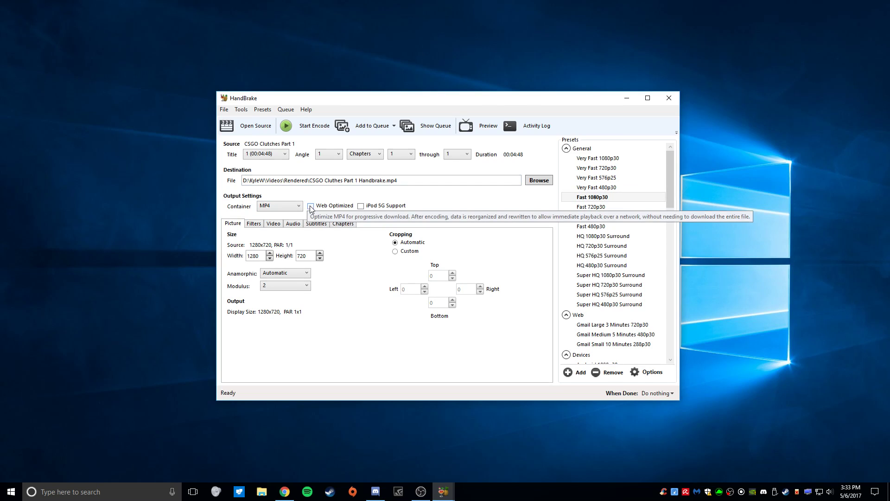
left_click(310, 207)
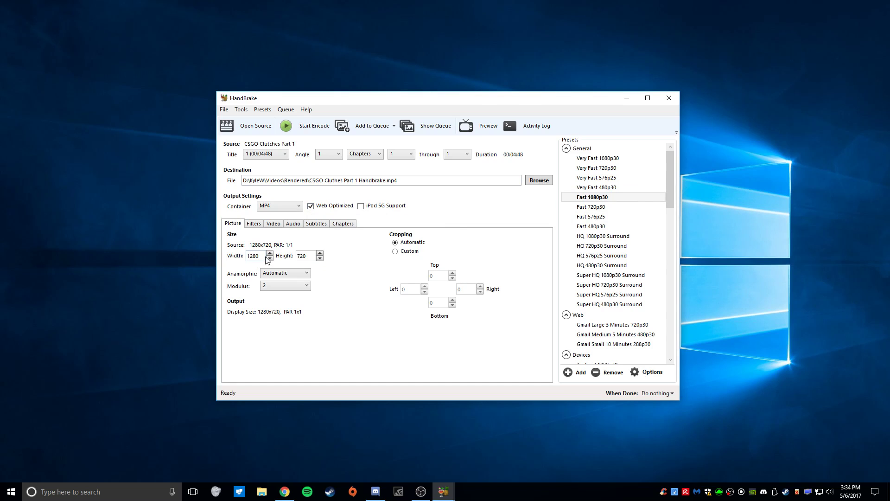
- Check the 1280 width and set Anamorphic sizing to Loose on the Picture tab
left_click_drag(264, 257, 228, 258)
key("Tab")
left_click(308, 275)
left_click(284, 297)
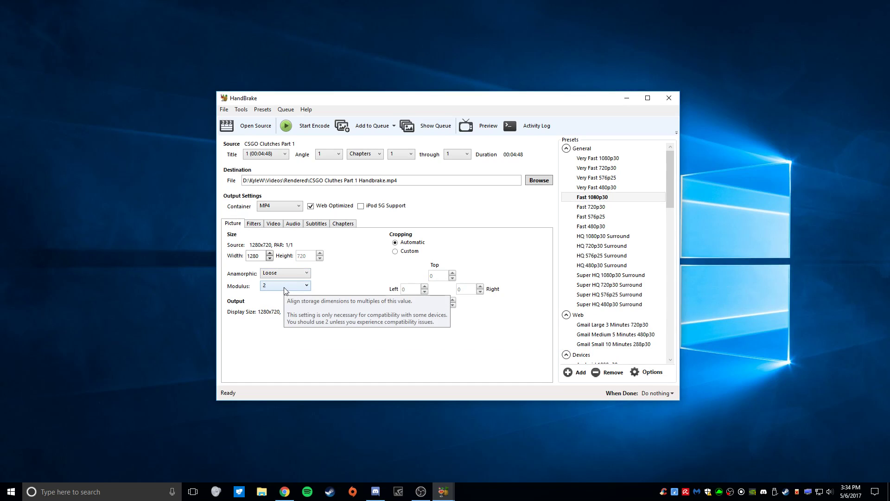
left_click(254, 224)
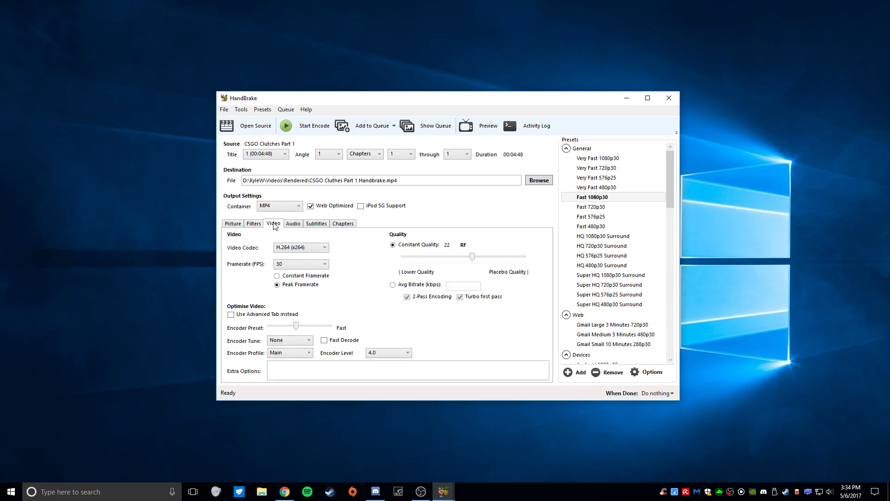
- Keep H.264, set framerate to Same as source, and raise the encoder preset to Medium
left_click(323, 248)
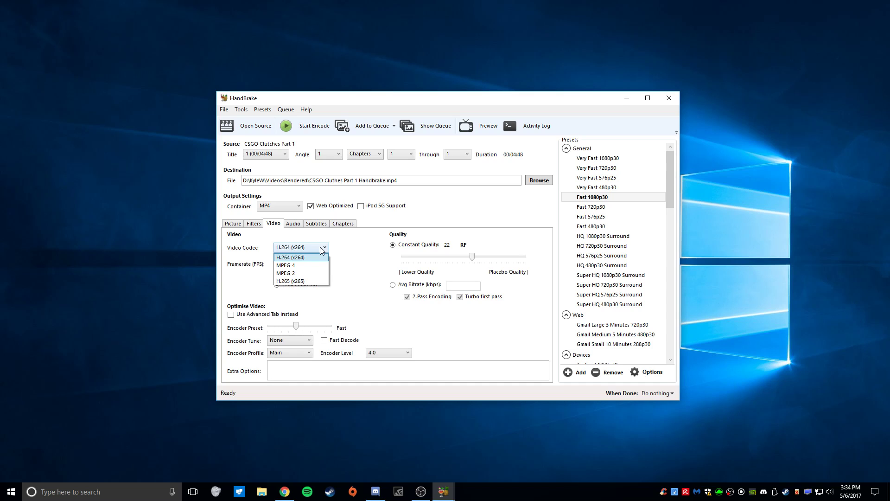
left_click(323, 248)
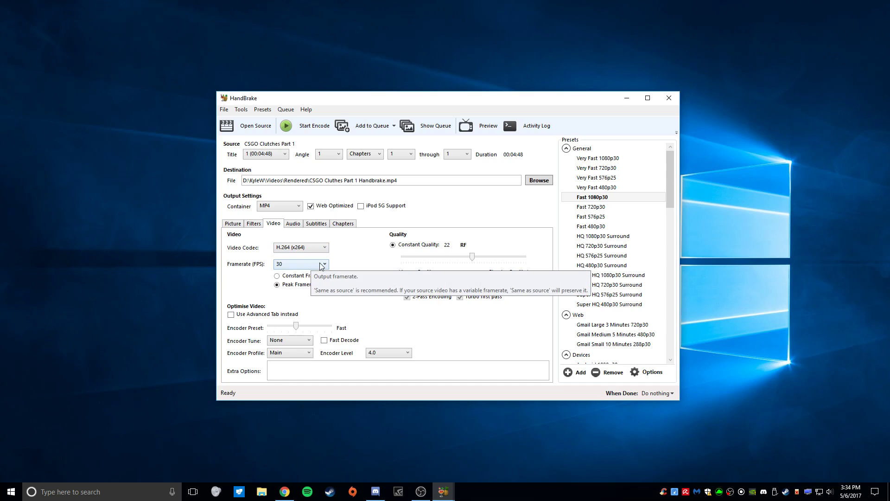
left_click(322, 265)
left_click(297, 272)
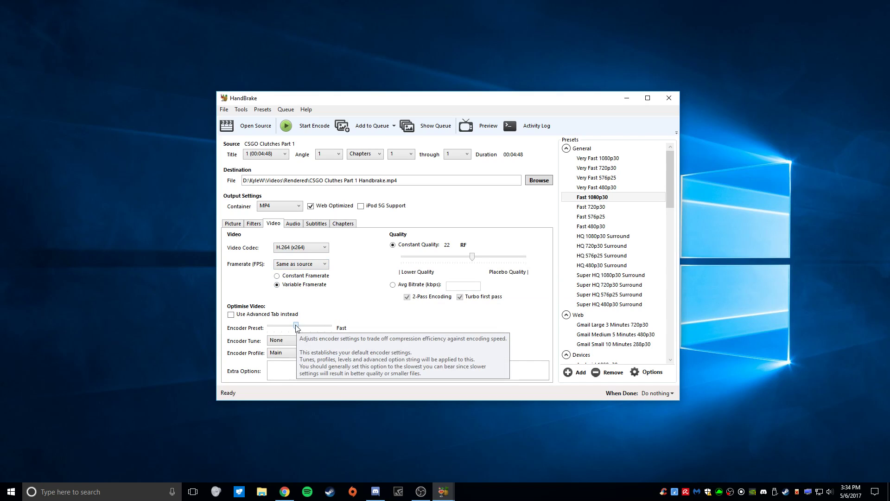
left_click_drag(297, 327, 303, 328)
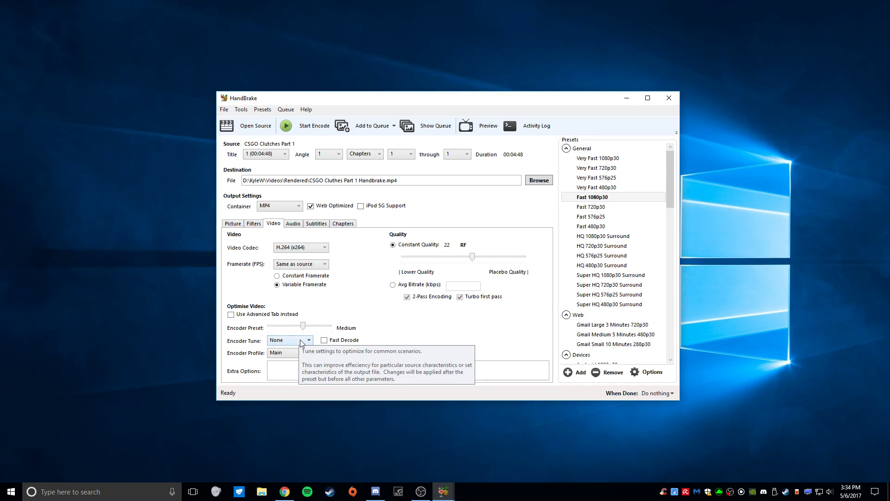
- Set encoder profile and level to Auto, enable advanced options, and keep constant quality
left_click(302, 354)
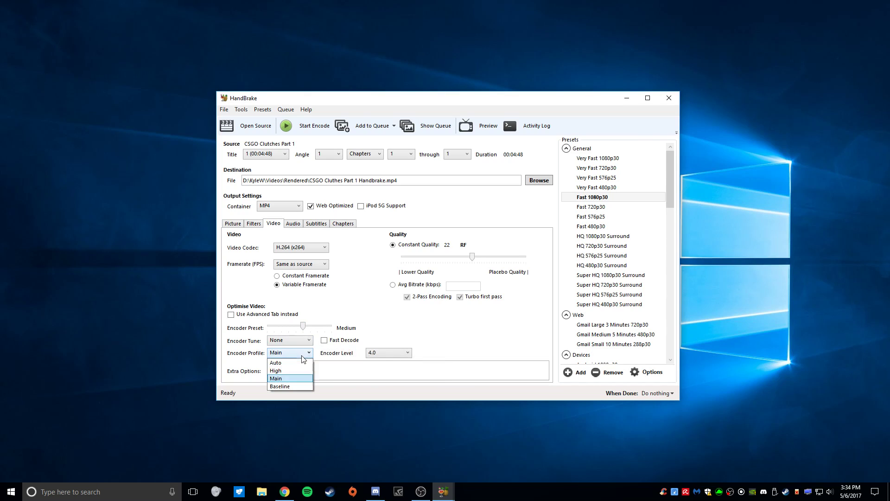
left_click(291, 362)
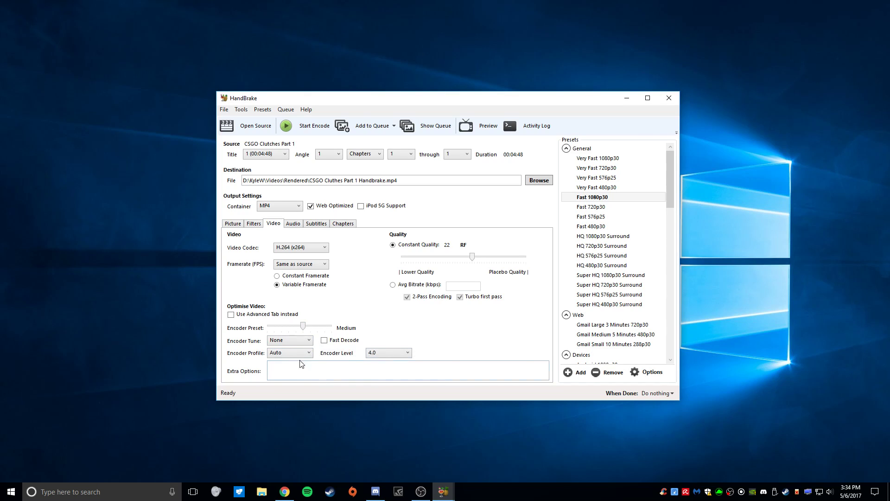
left_click(396, 353)
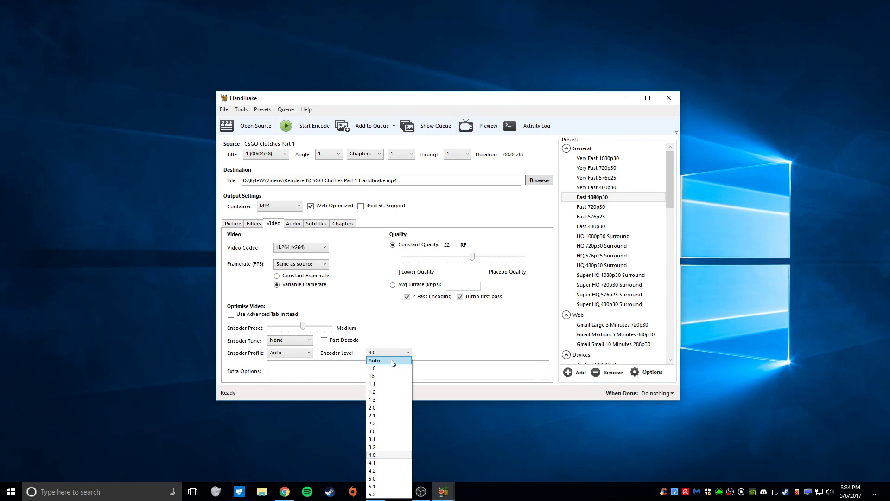
left_click(394, 362)
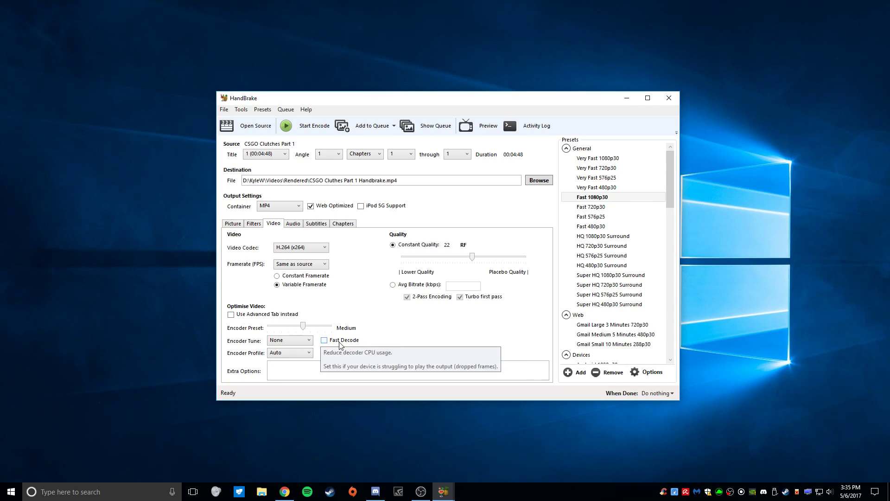
left_click(233, 314)
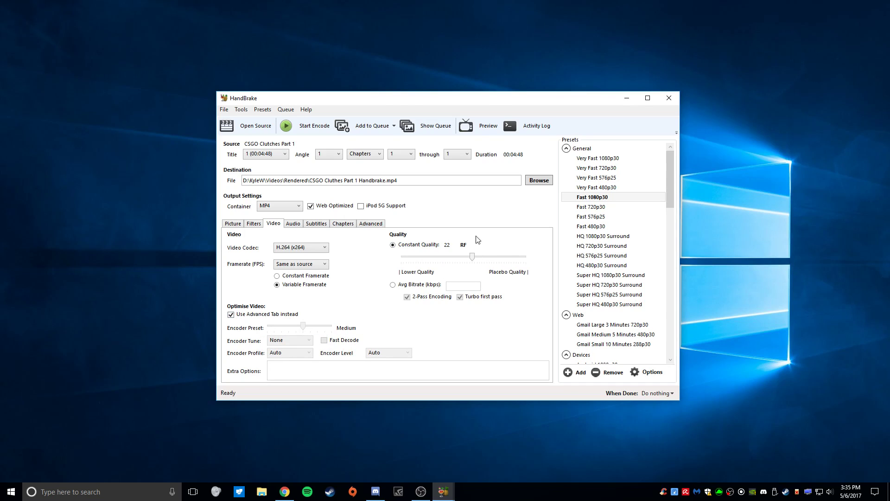
left_click(393, 285)
left_click(402, 245)
- Try the Constant Quality slider at RF 0, 50 and 51, then settle on RF 24
mouse_move(469, 257)
left_mouse_down()
mouse_move(408, 258)
mouse_move(551, 261)
mouse_move(464, 258)
left_mouse_up()
mouse_move(464, 259)
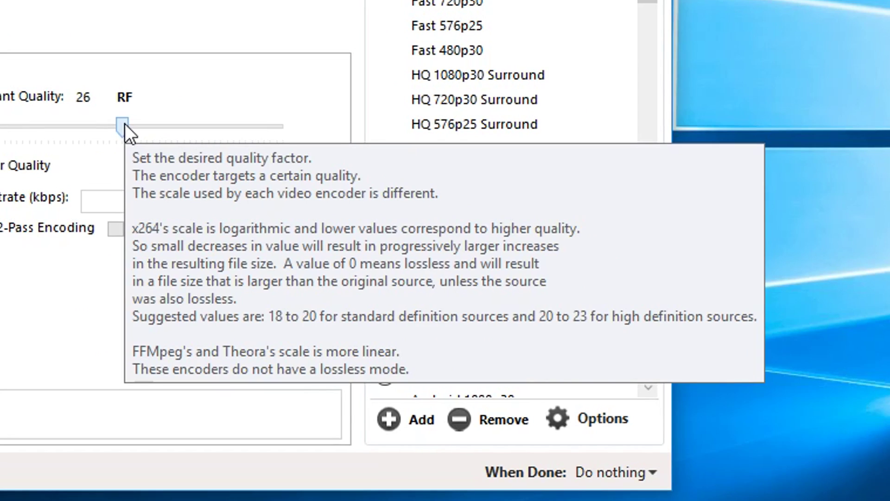
left_click_drag(125, 123, 309, 145)
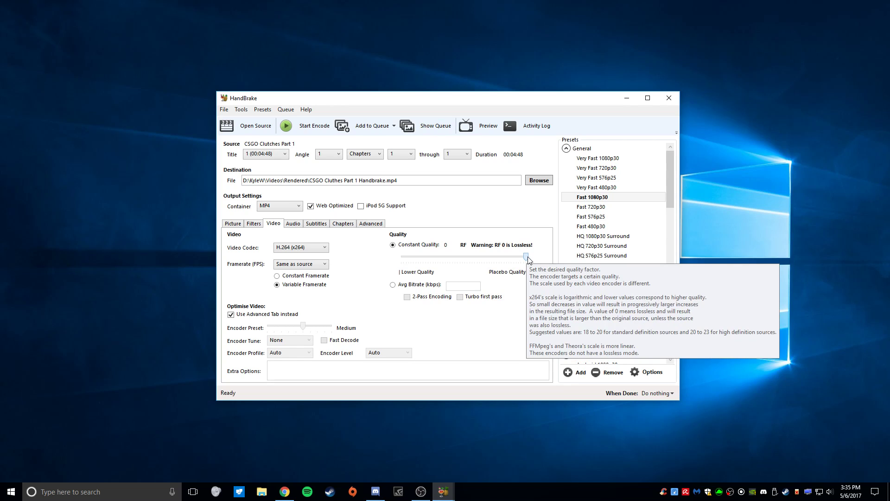
left_click_drag(529, 258, 407, 256)
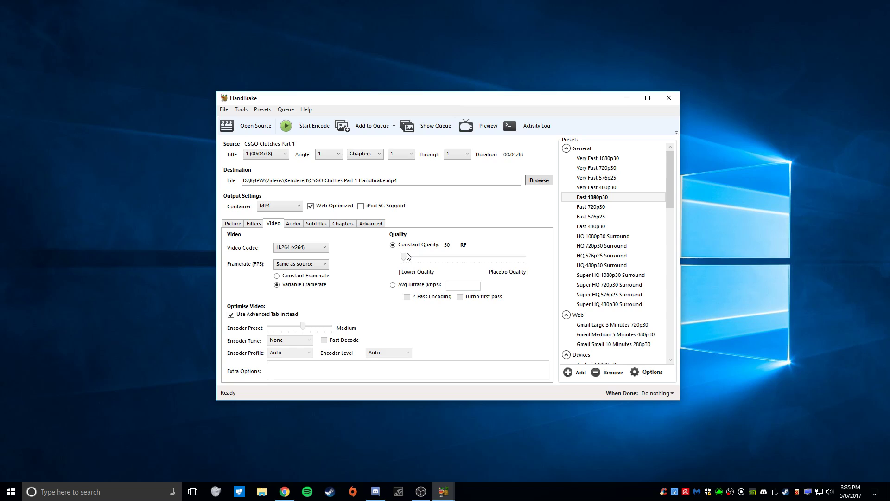
left_click_drag(436, 257, 473, 264)
left_click_drag(473, 260, 473, 258)
left_click_drag(473, 258, 473, 259)
- Change the audio track's codec to MP3 on the Audio tab
left_click(293, 223)
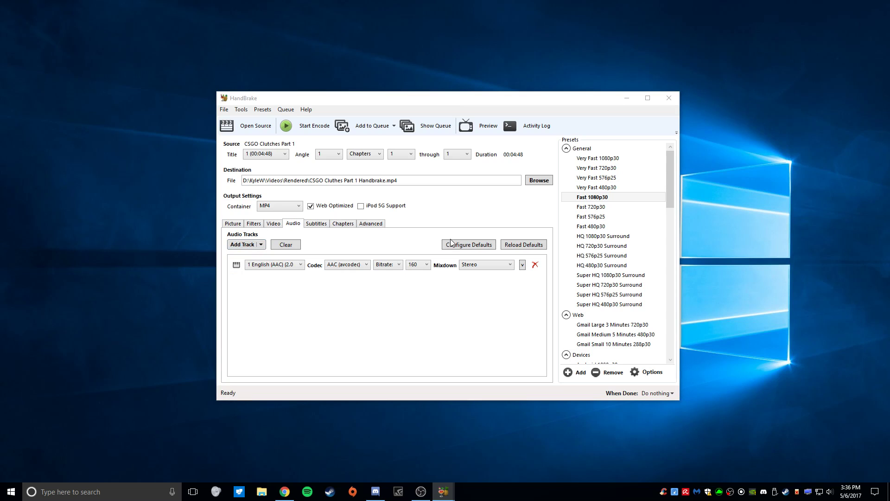
left_click(440, 224)
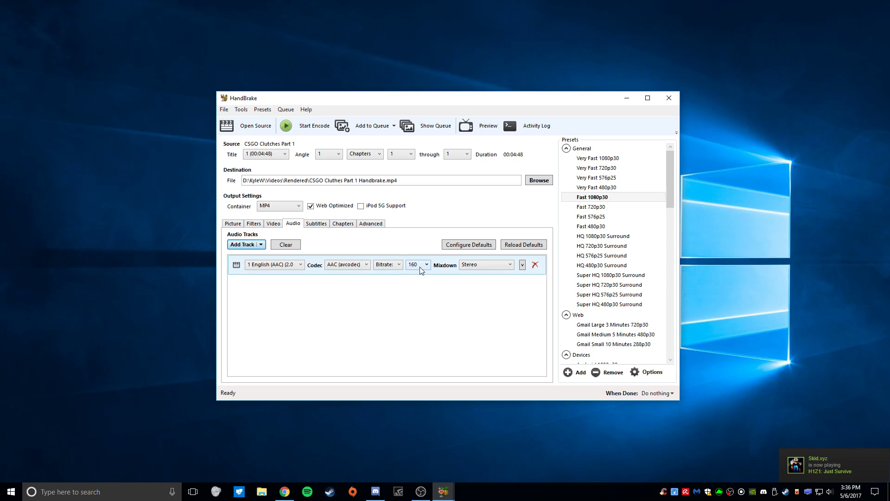
left_click(351, 268)
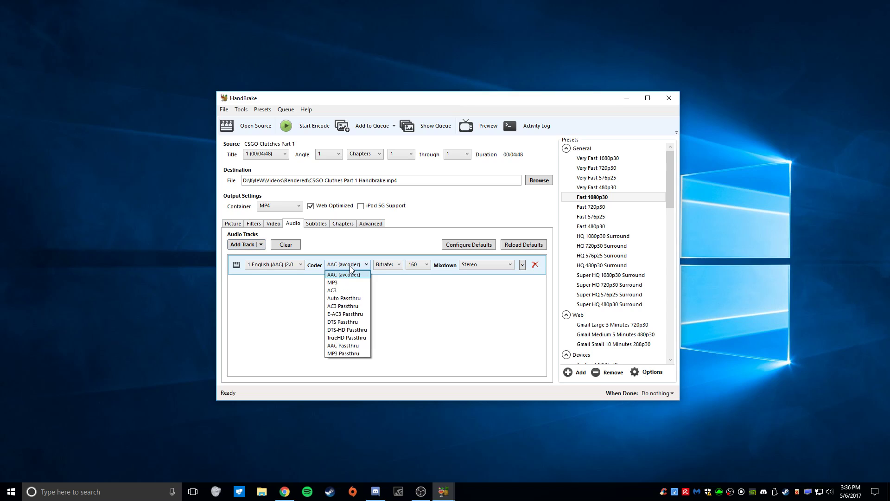
left_click(353, 283)
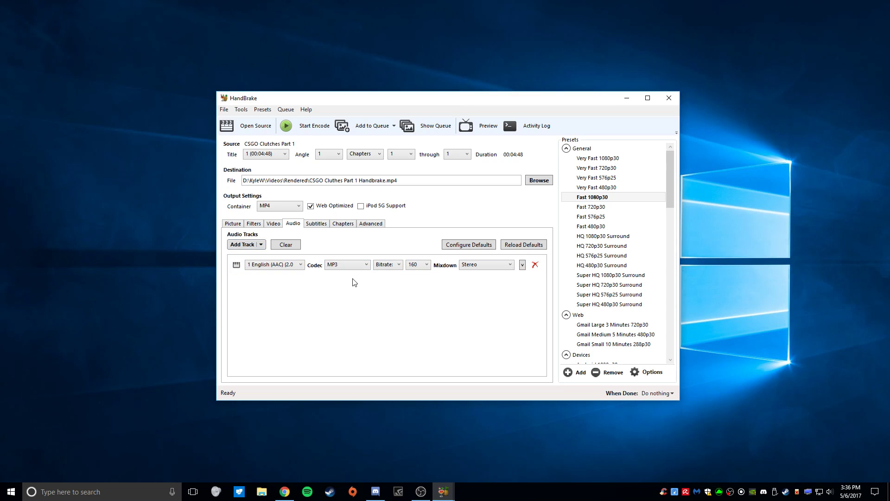
- Keep the audio bitrate at 160 and the mixdown at Stereo
left_click(426, 265)
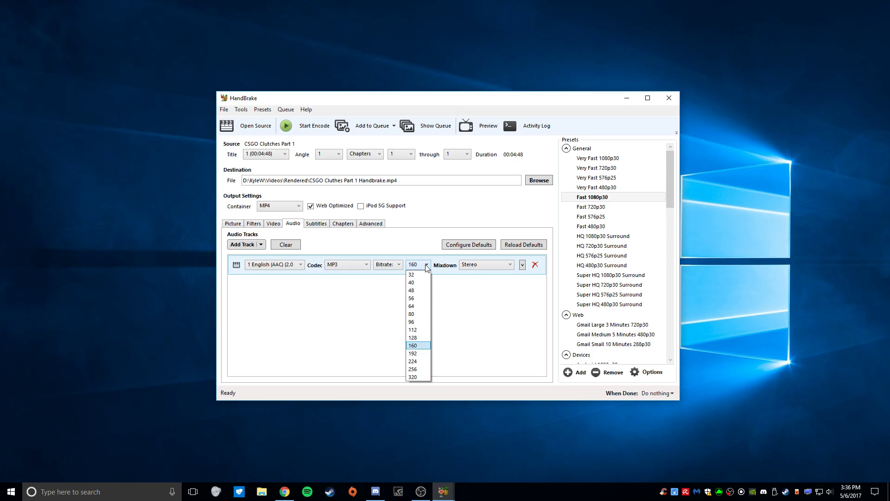
left_click(427, 268)
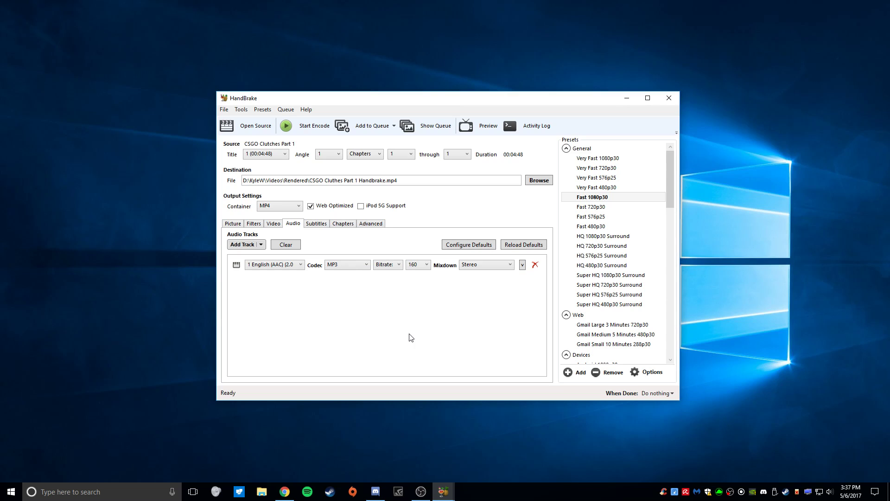
left_click(427, 266)
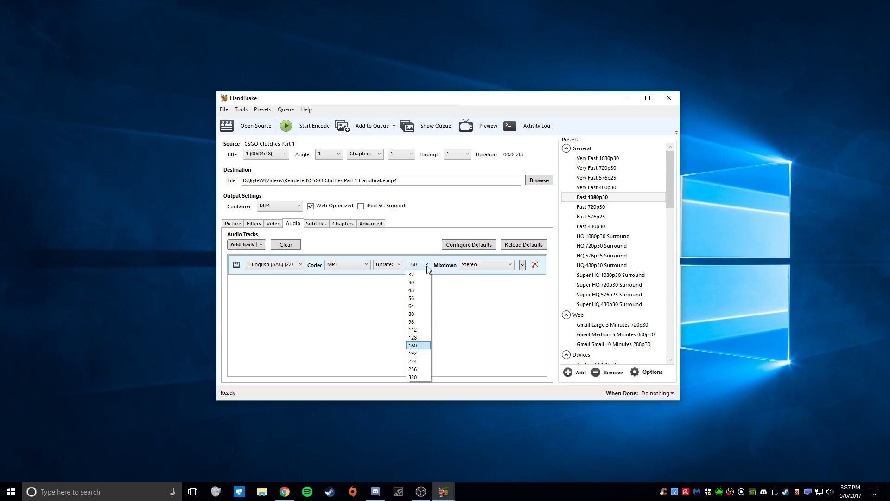
left_click(419, 347)
left_click(500, 264)
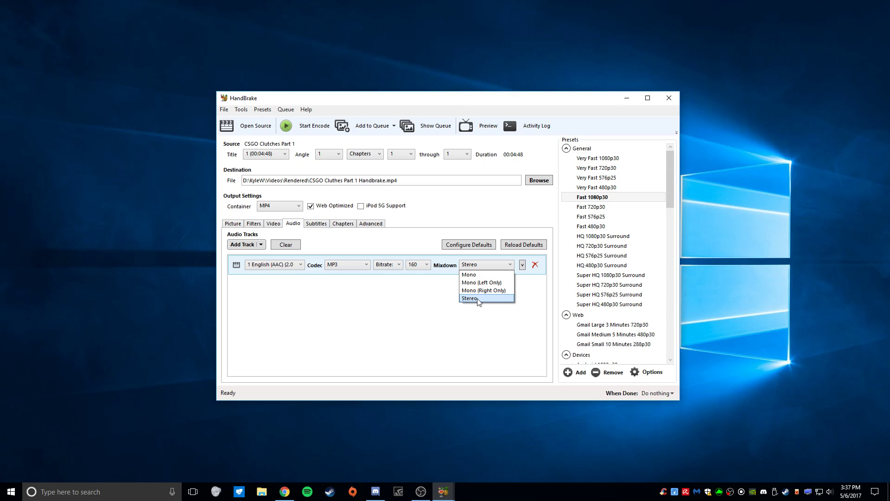
left_click(479, 300)
left_click(321, 224)
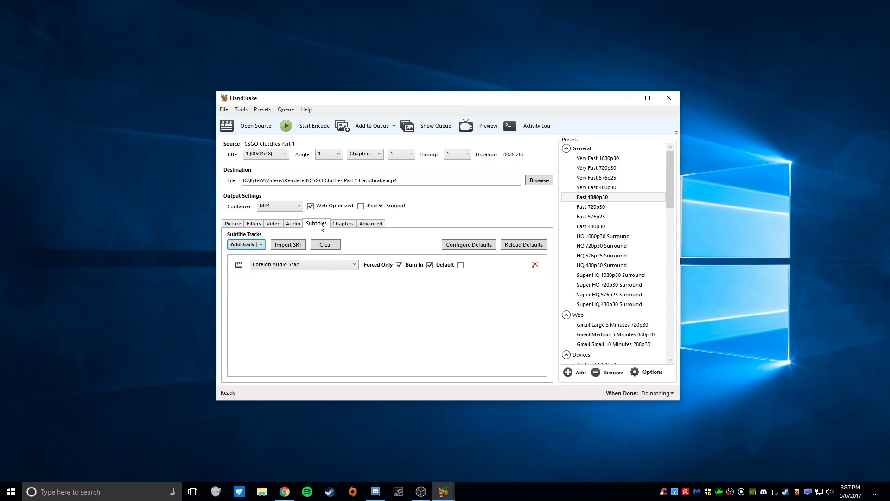
- Set Reference Frames to 4 on the Advanced tab so the x264 options read ref=4
left_click(342, 224)
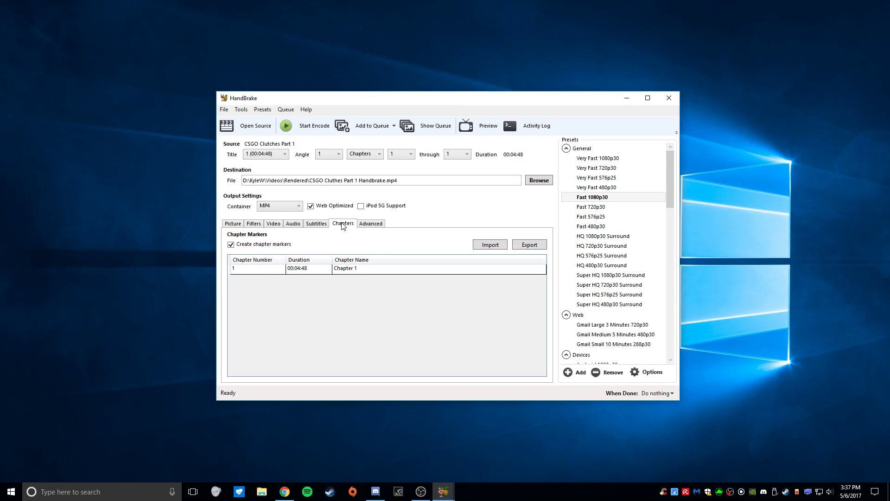
left_click(372, 225)
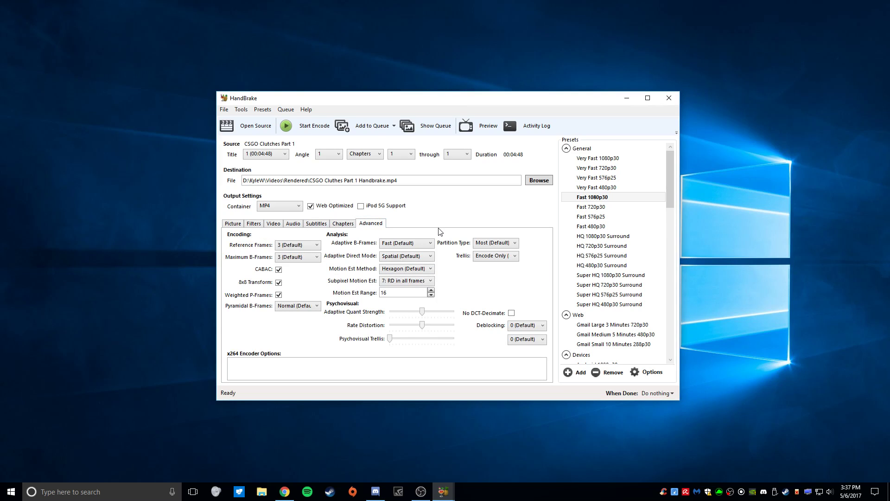
left_click(306, 245)
left_click(292, 282)
- Update the Youtube user preset with the current encode settings and confirm
scroll(640, 274, "down", 20)
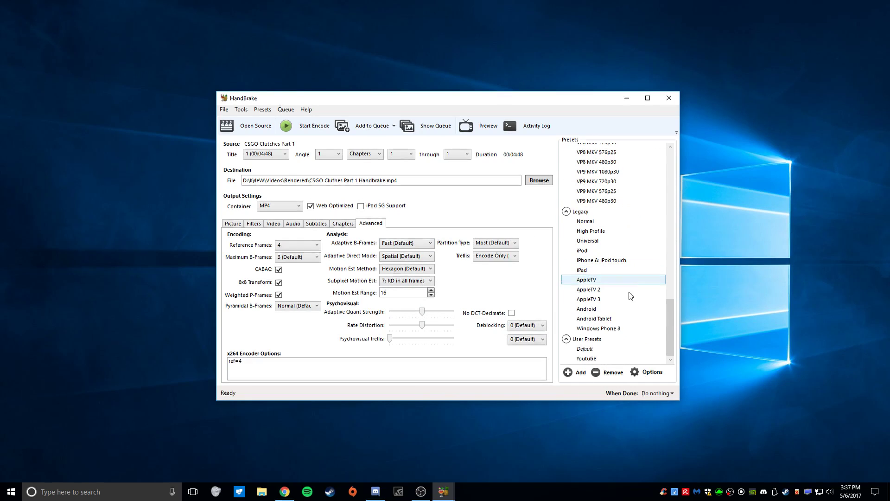
scroll(588, 360, "down", 1)
right_click(588, 361)
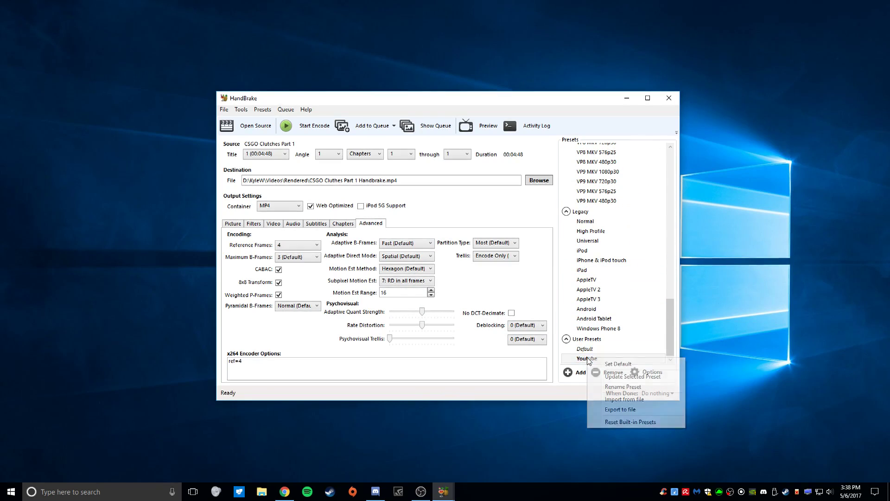
left_click(628, 374)
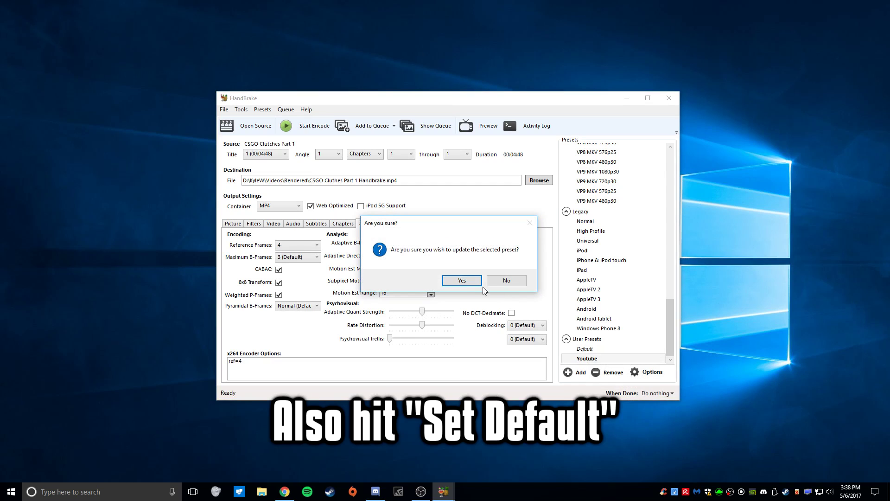
left_click(463, 279)
left_click(513, 282)
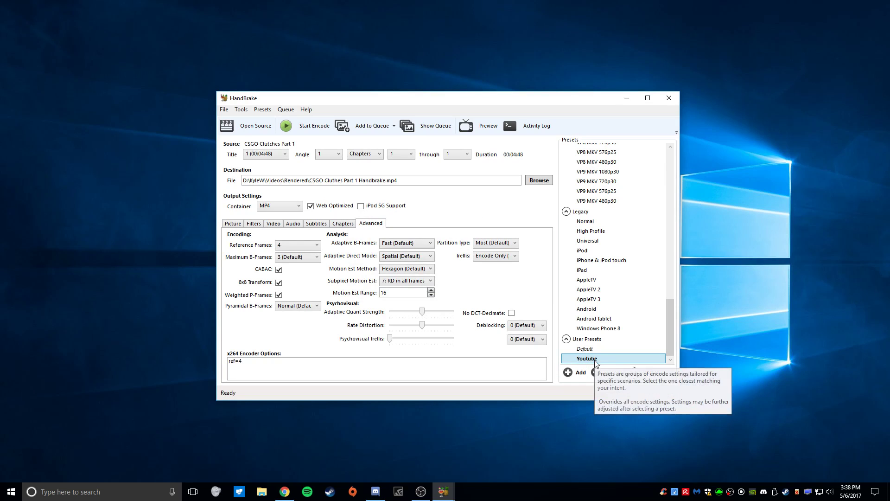
- Switch to the VP9 MKV 576p25 preset, review its Picture settings, then reload the Youtube preset
left_click(596, 192)
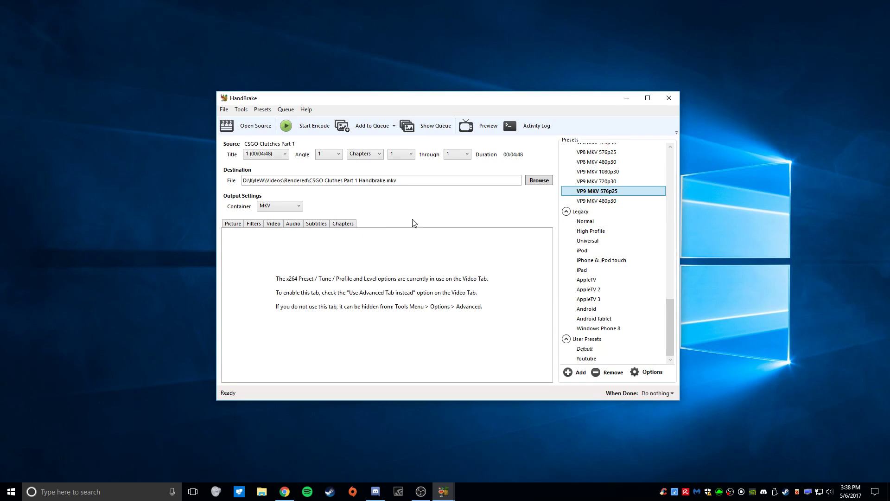
left_click(234, 224)
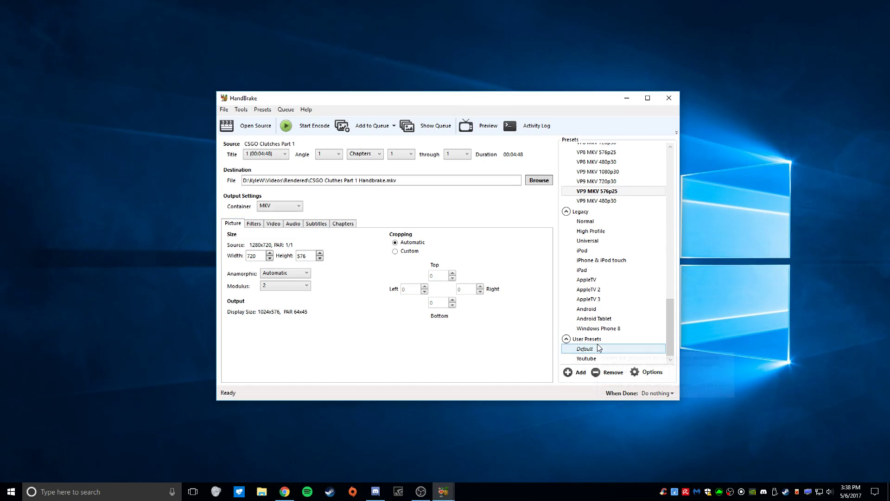
left_click(594, 358)
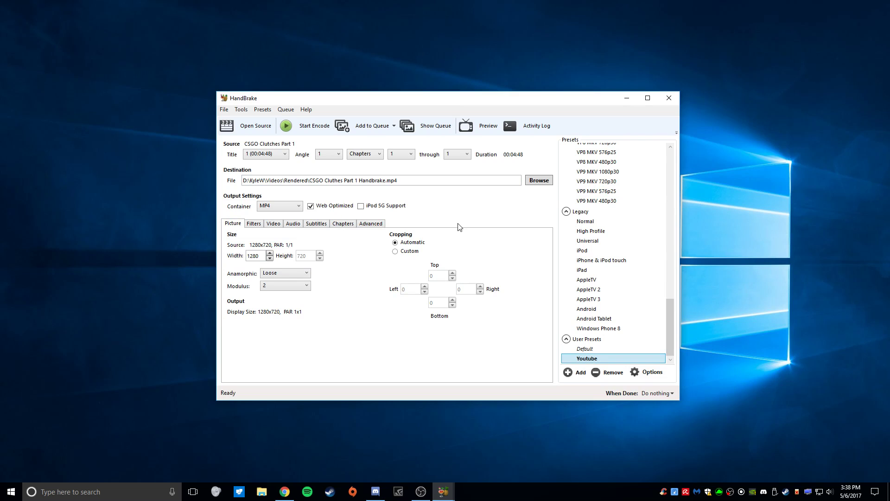
- Select the Default user preset and start encoding the CSGO clip
left_click(585, 348)
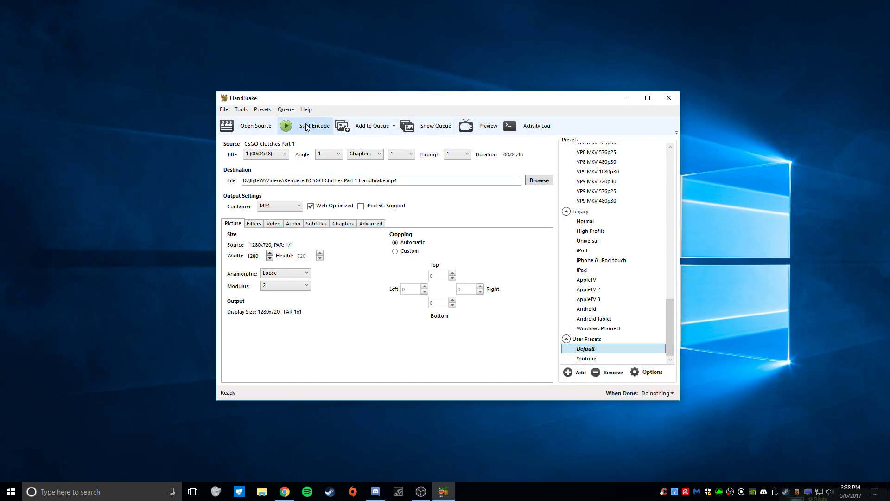
left_click(306, 127)
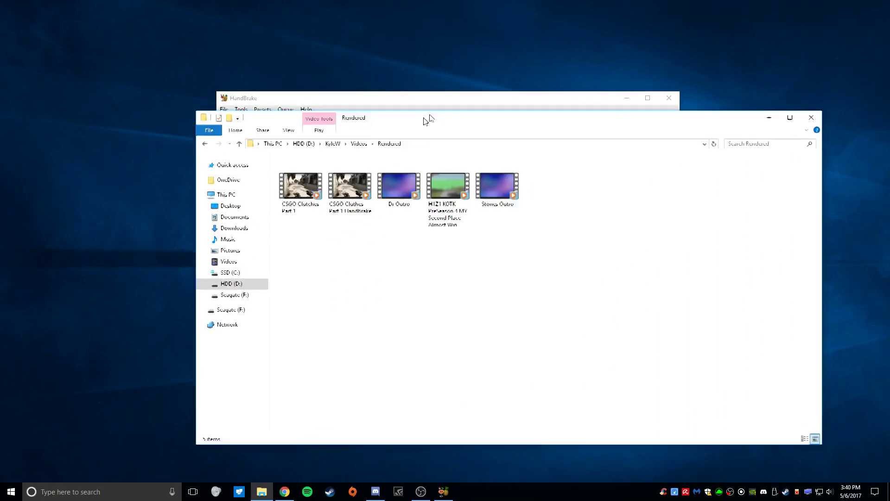
- Reposition the Explorer window and briefly view the original CSGO clip's Properties
left_click_drag(429, 119, 442, 97)
left_click(308, 165)
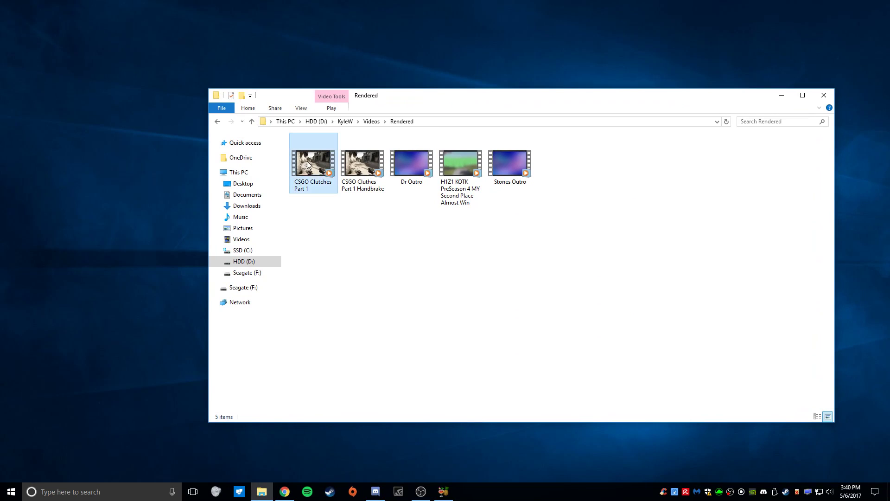
right_click(309, 165)
left_click(344, 359)
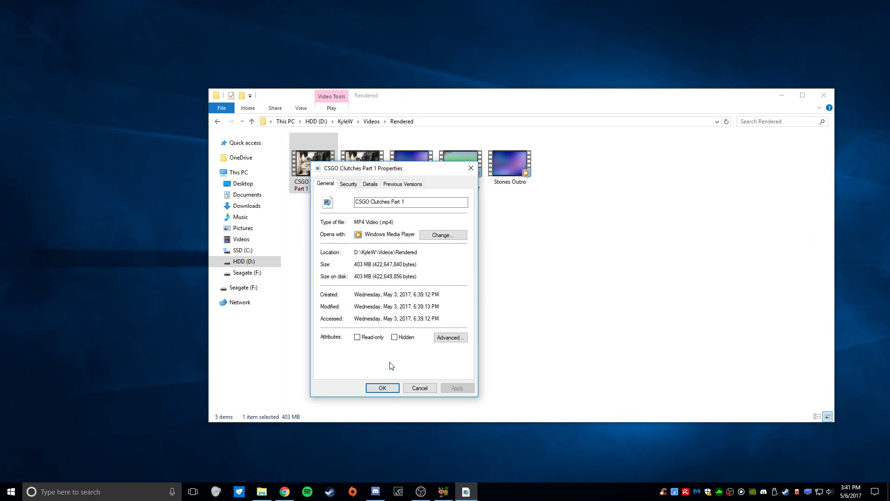
left_click(380, 388)
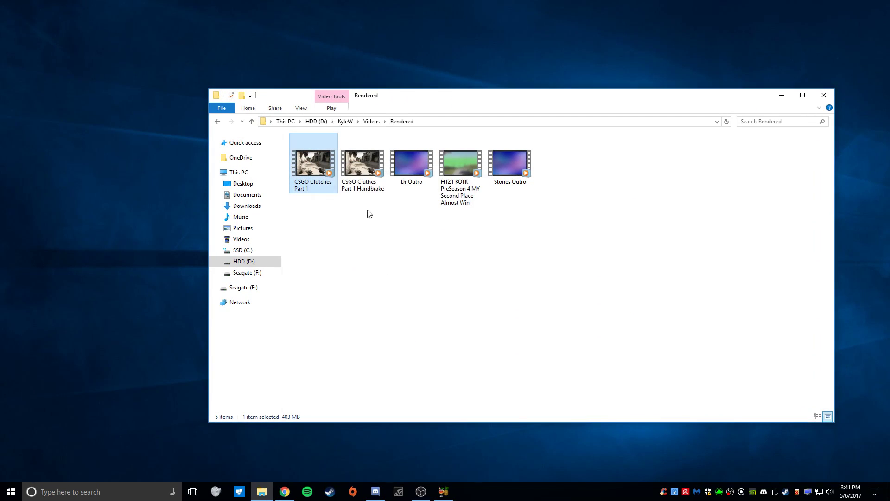
- Open the HandBrake clip's Properties (129 MB) beside the original's (403 MB) to compare
right_click(364, 156)
left_click(411, 349)
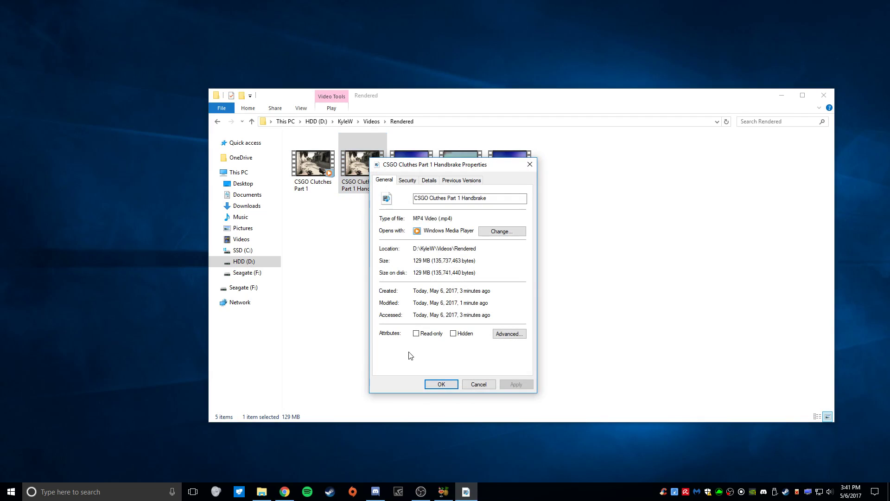
mouse_move(441, 164)
left_mouse_down()
mouse_move(504, 145)
mouse_move(448, 149)
left_mouse_up()
left_click(538, 149)
right_click(314, 163)
left_click(332, 359)
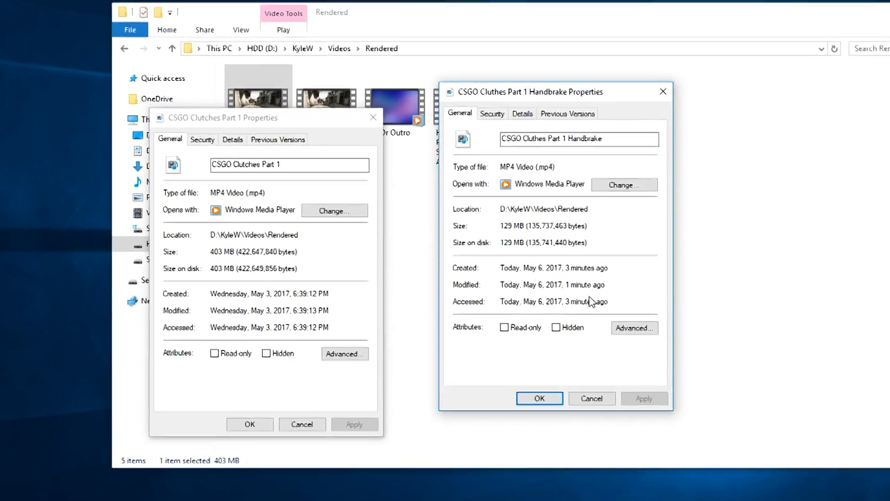